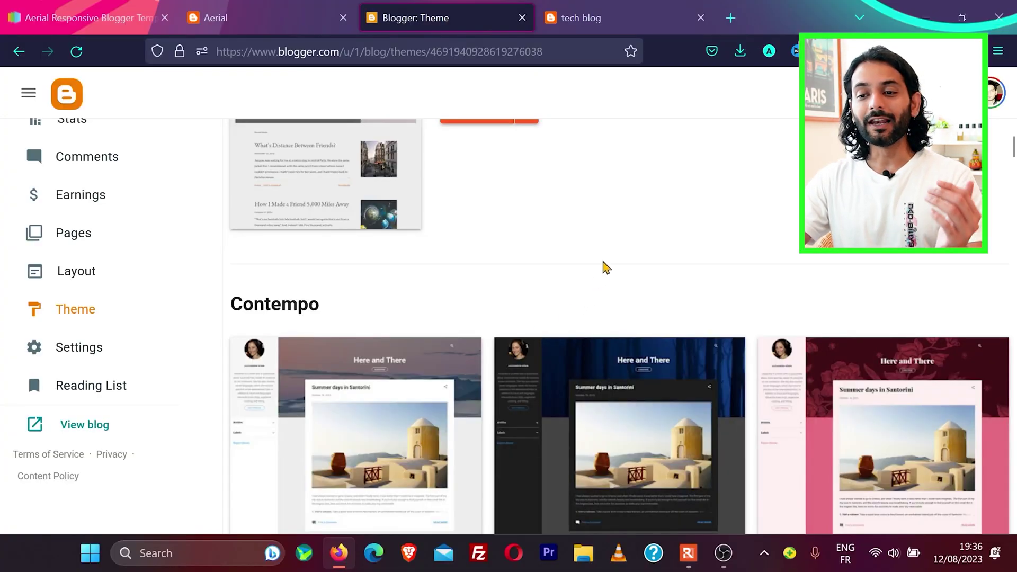
Browse the template gallery and view the larger preview of the Aqua theme.
scroll(607, 267, "up", 3)
scroll(607, 267, "down", 8)
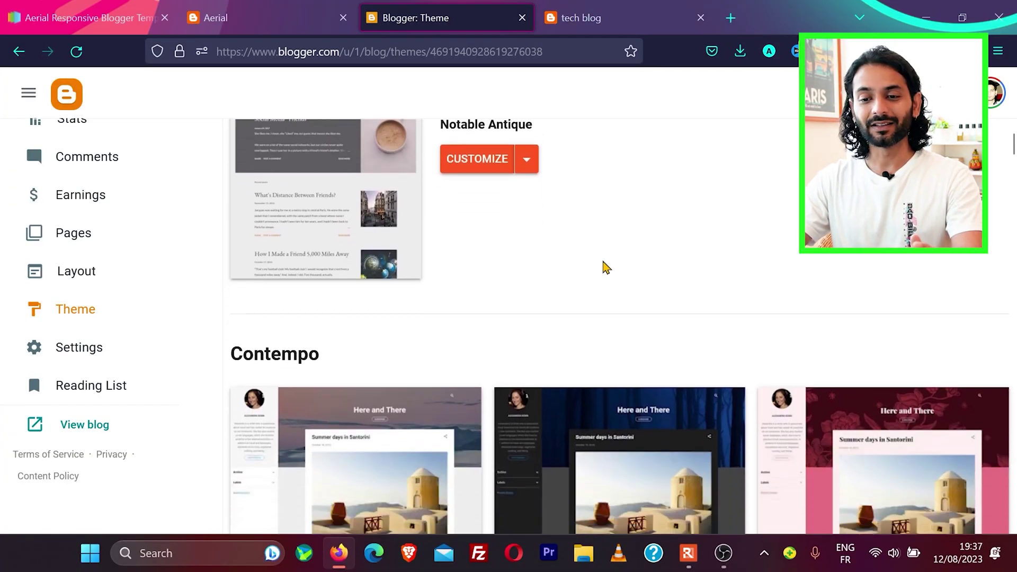
scroll(604, 265, "down", 2)
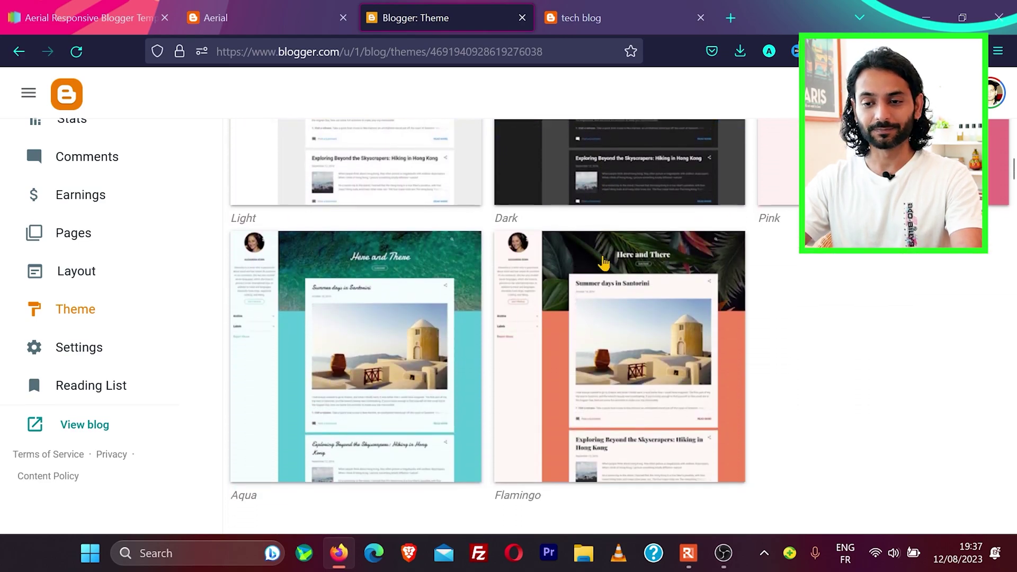
left_click(387, 284)
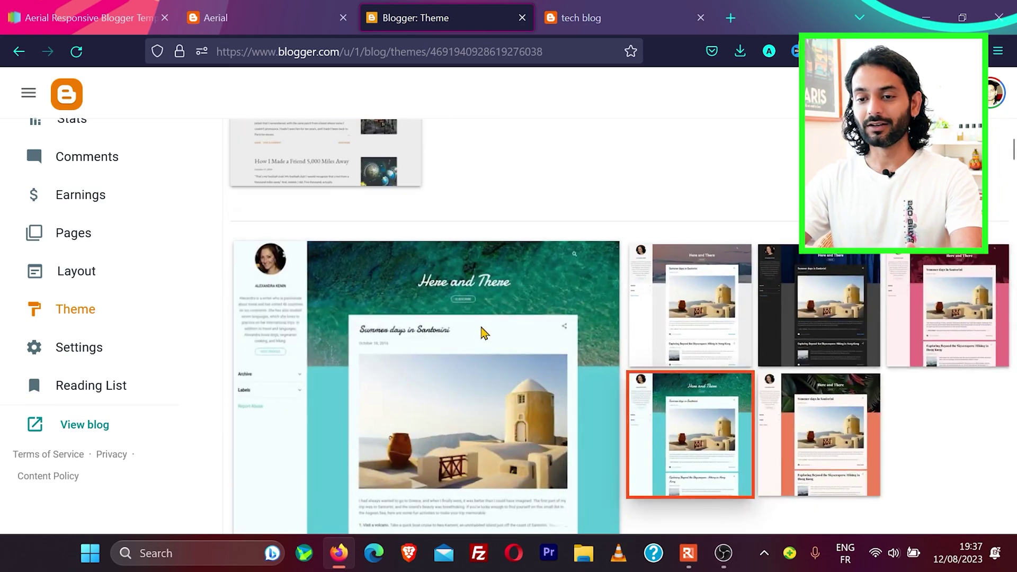
scroll(483, 331, "down", 10)
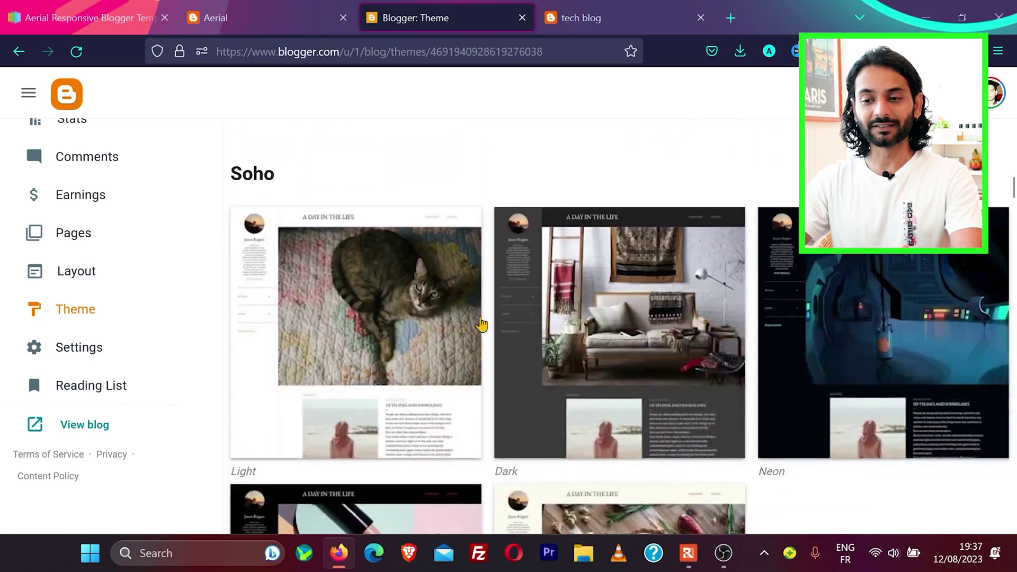
scroll(482, 324, "down", 14)
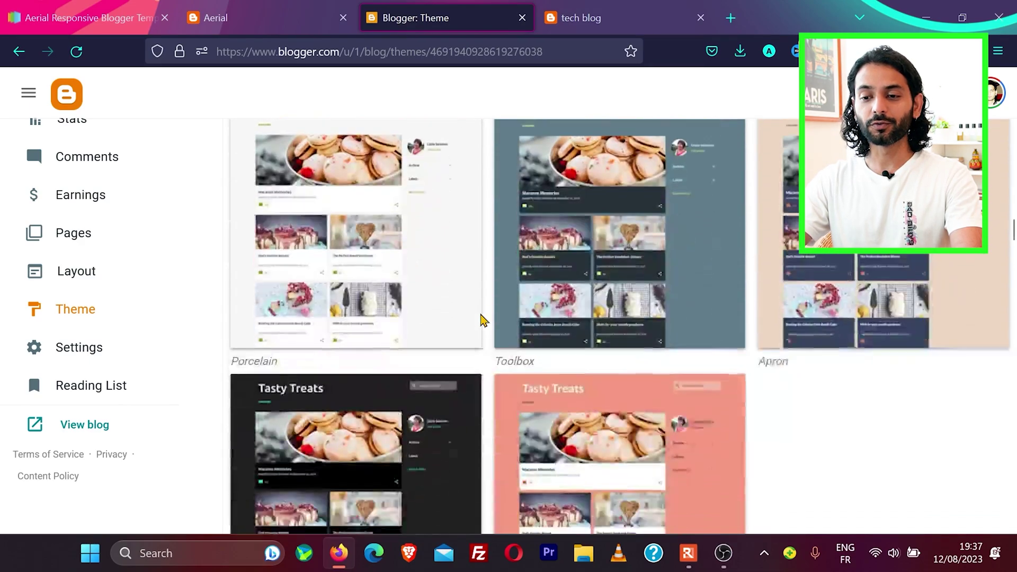
scroll(482, 320, "down", 12)
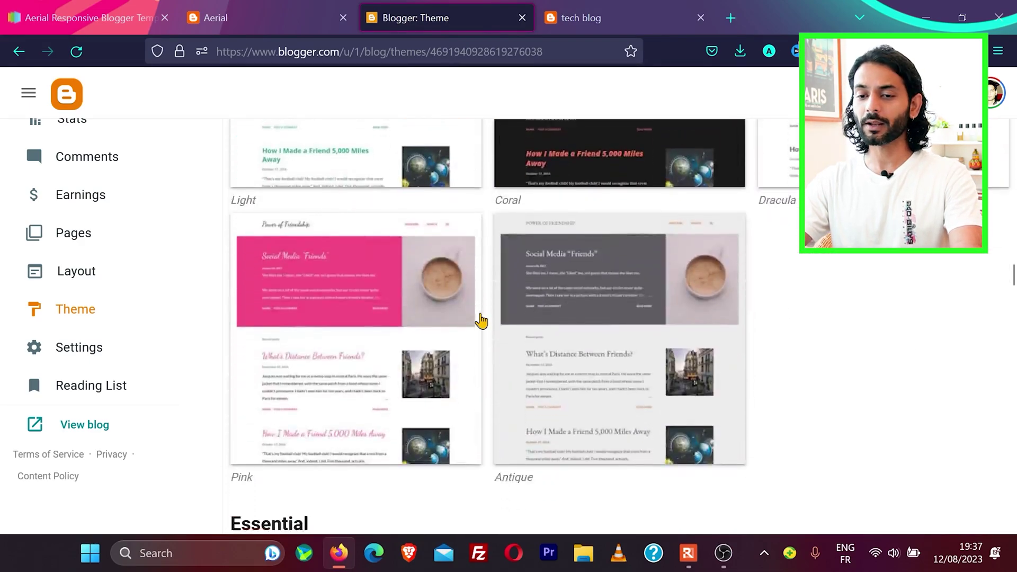
scroll(481, 321, "down", 1)
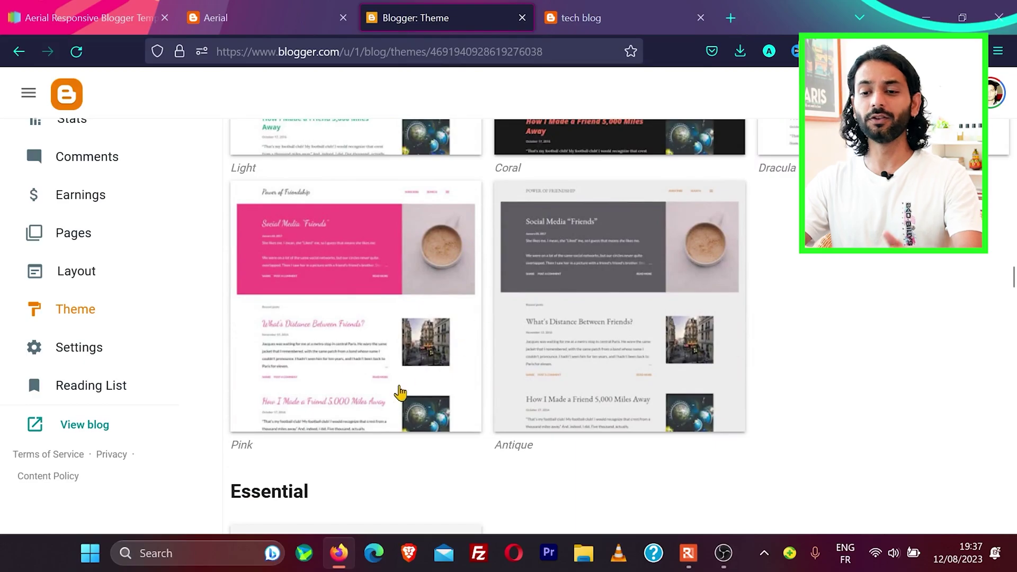
Switch to the Aerial template's download page and look it over.
left_click(72, 7)
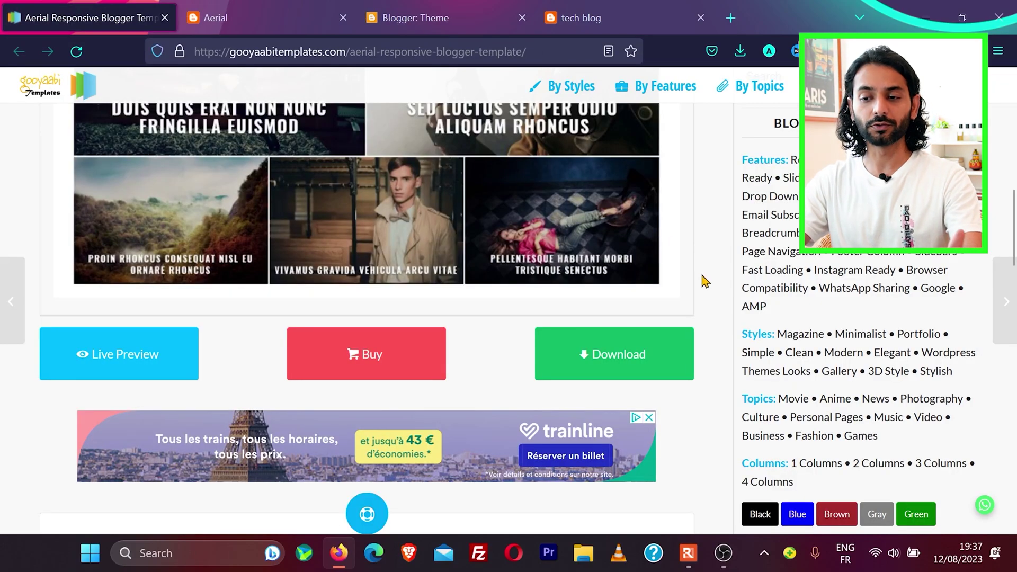
scroll(704, 280, "up", 6)
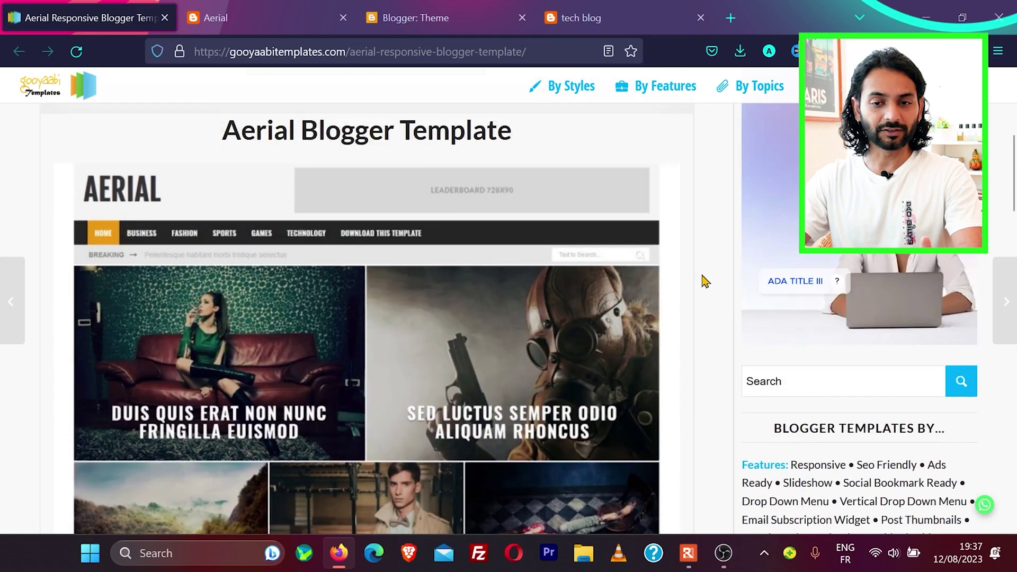
scroll(704, 281, "down", 5)
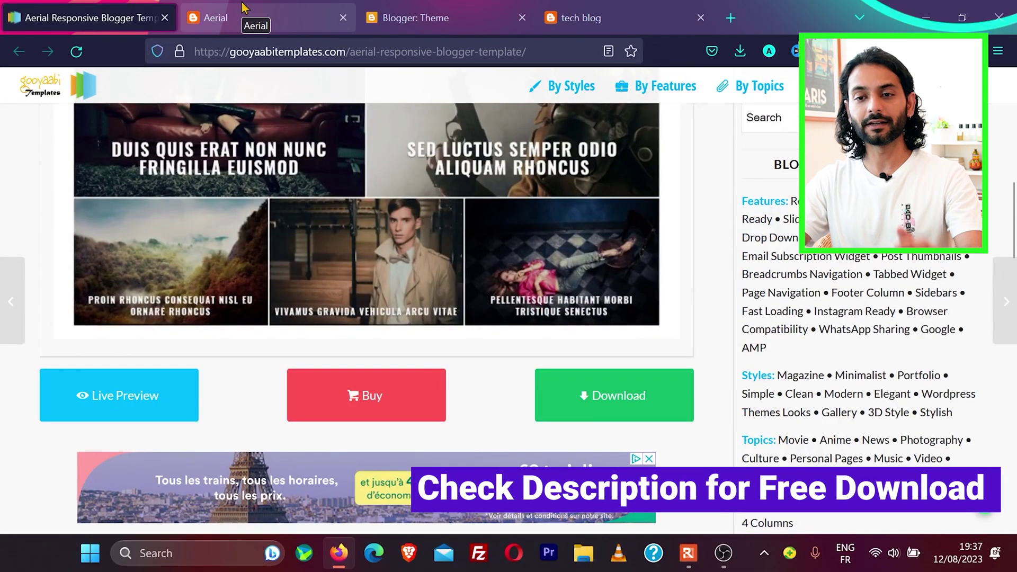
Open the Aerial live demo blog and browse its featured, Business, Games and Fashion posts.
left_click(244, 8)
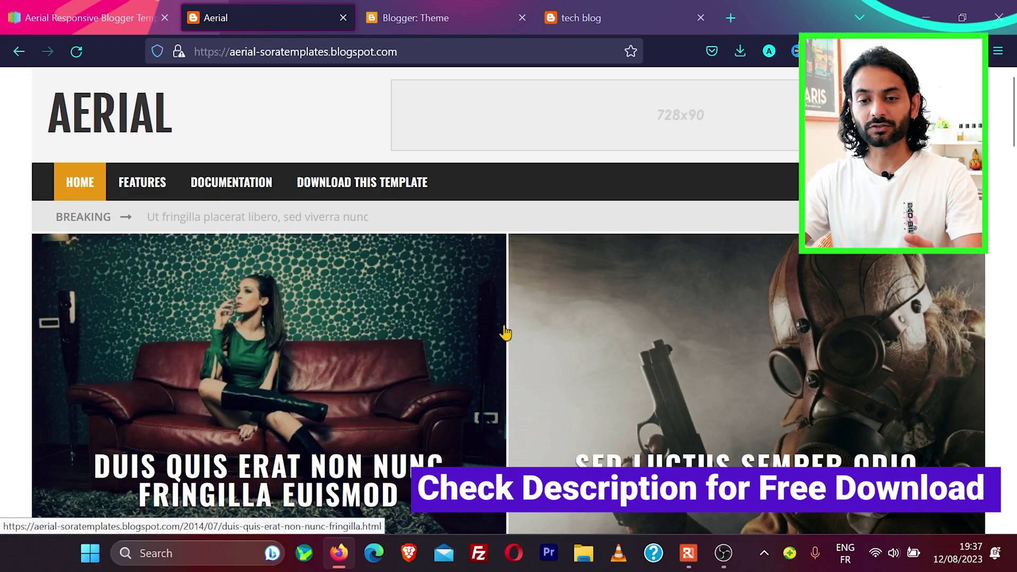
scroll(503, 336, "down", 2)
scroll(504, 336, "up", 2)
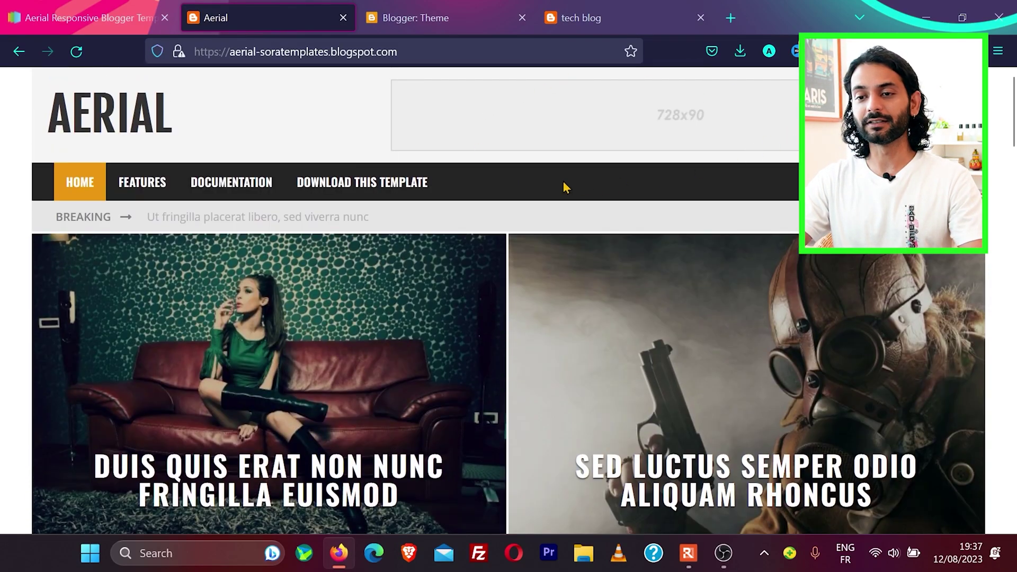
scroll(452, 287, "down", 1)
scroll(452, 286, "up", 1)
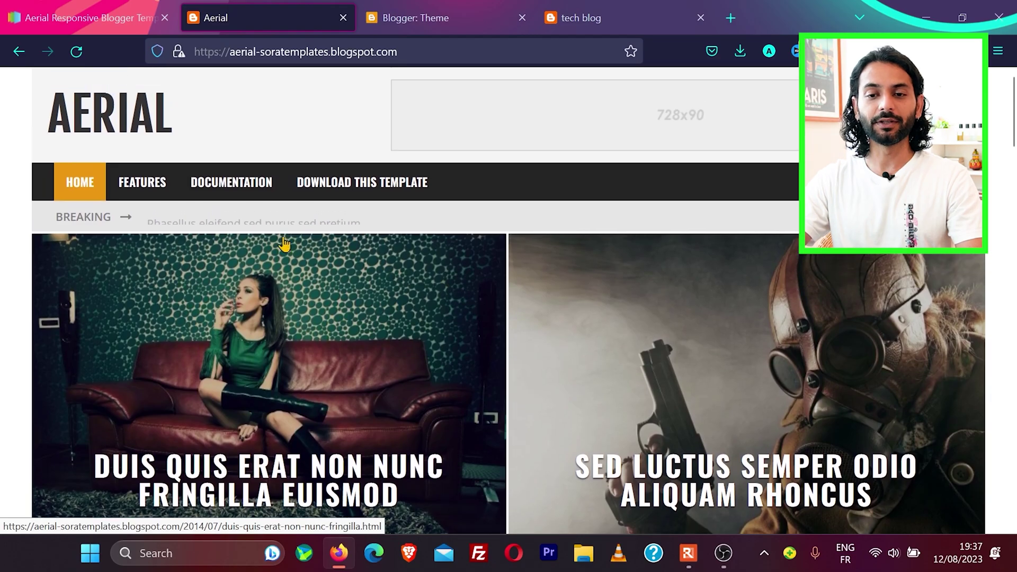
mouse_move(148, 184)
scroll(518, 205, "down", 7)
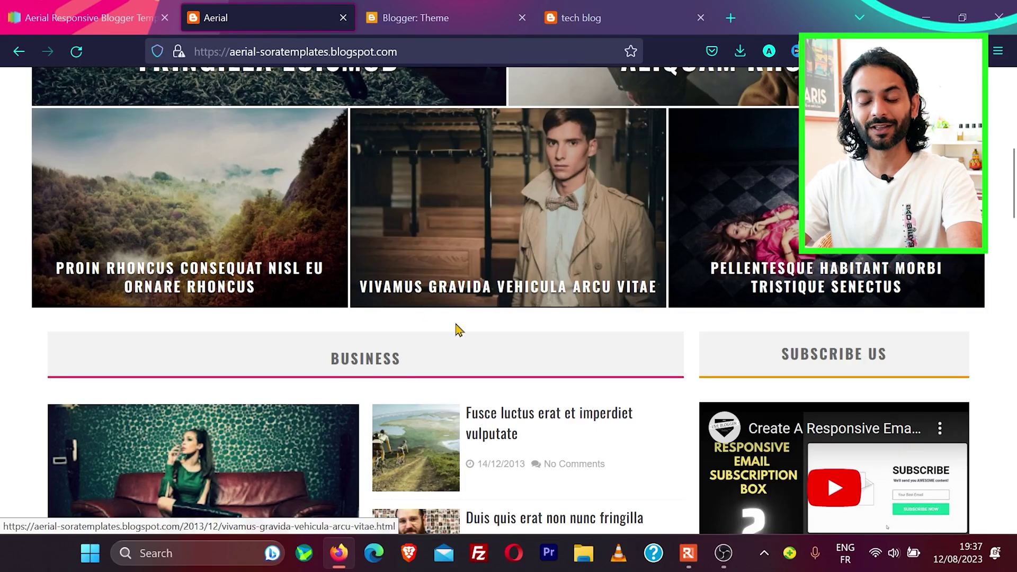
scroll(459, 329, "down", 6)
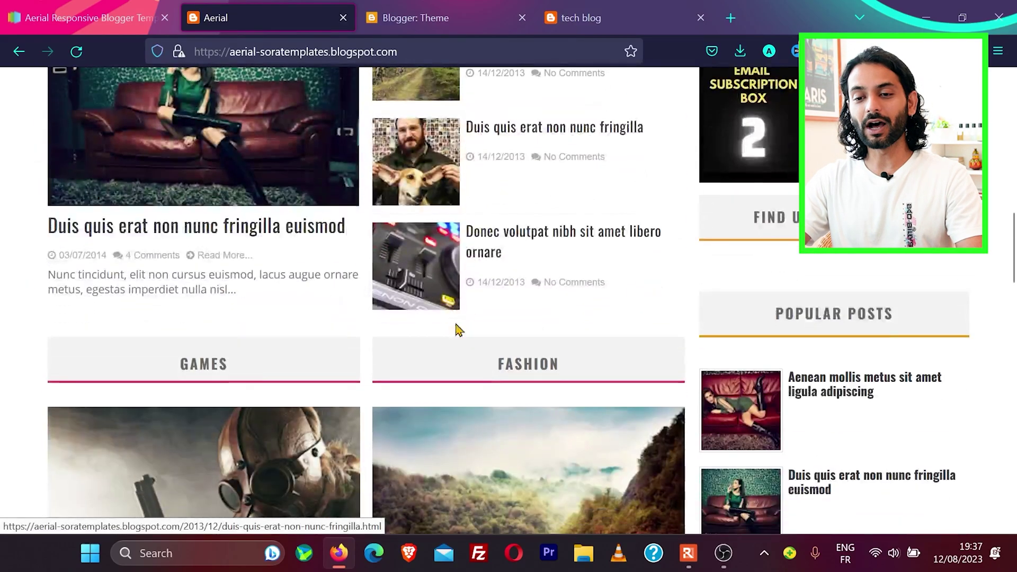
scroll(459, 330, "down", 5)
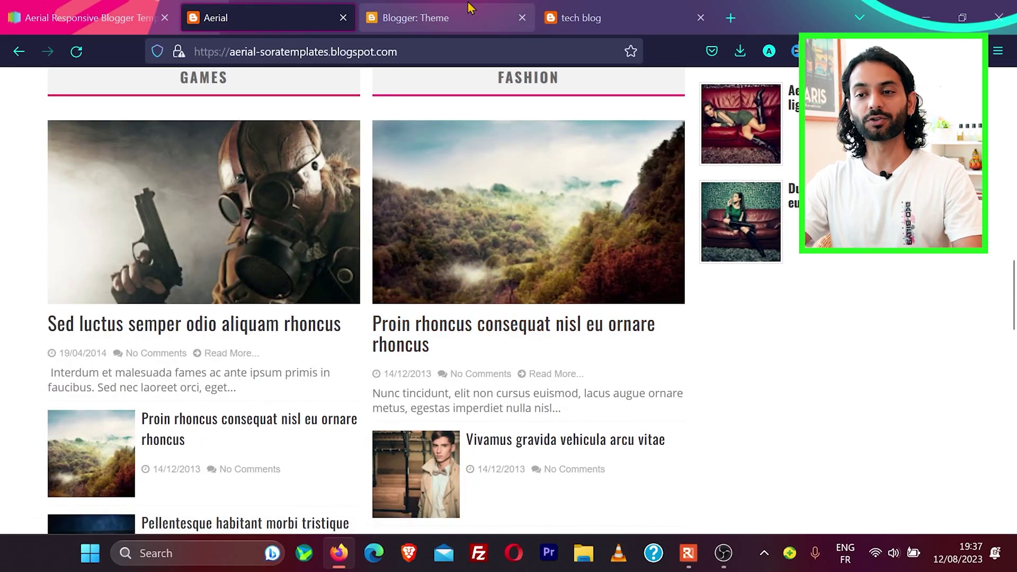
Glance at the tech blog, then download Aerial-Free-Version.zip and show it in Downloads.
left_click(583, 17)
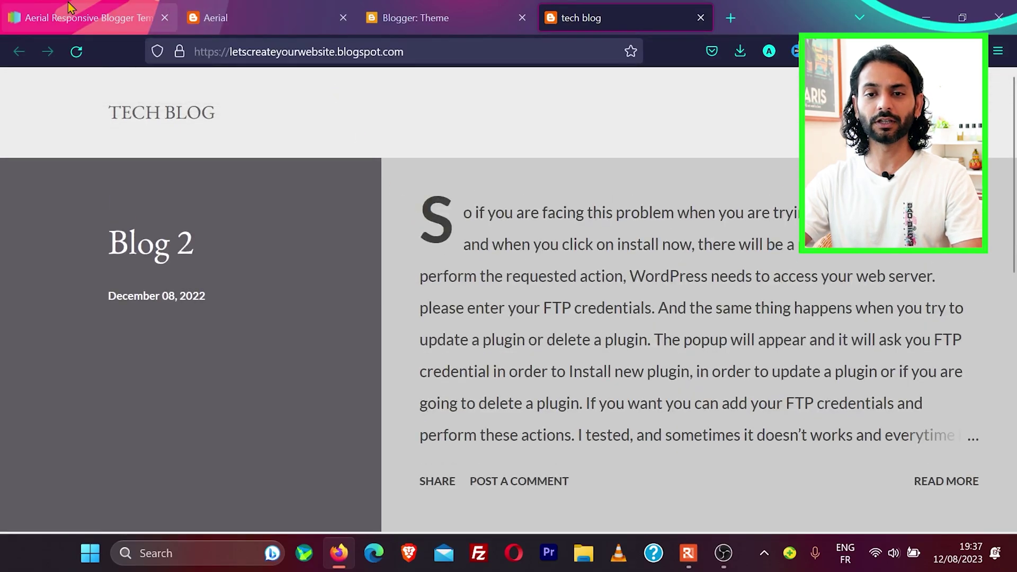
left_click(69, 8)
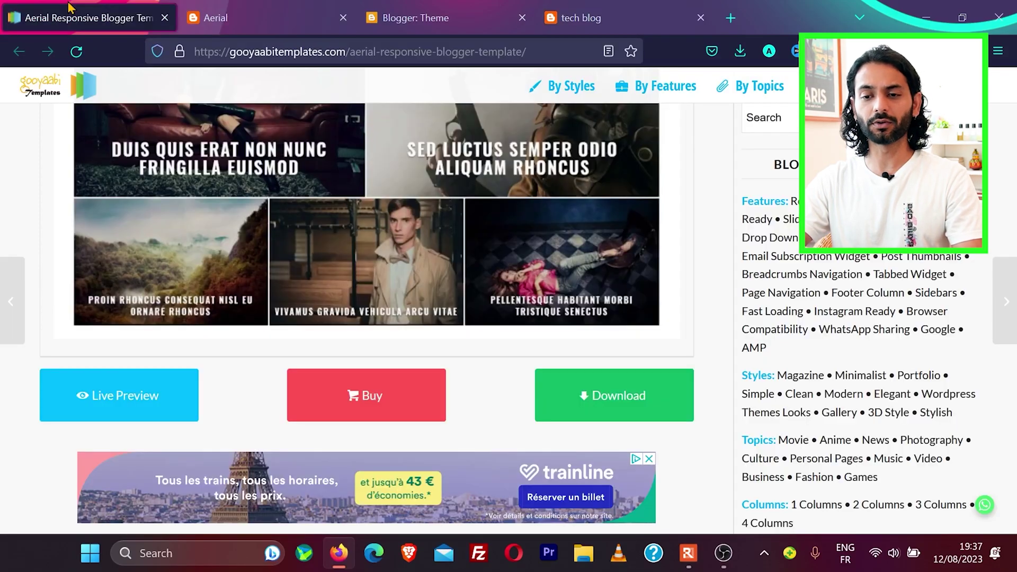
left_click(607, 403)
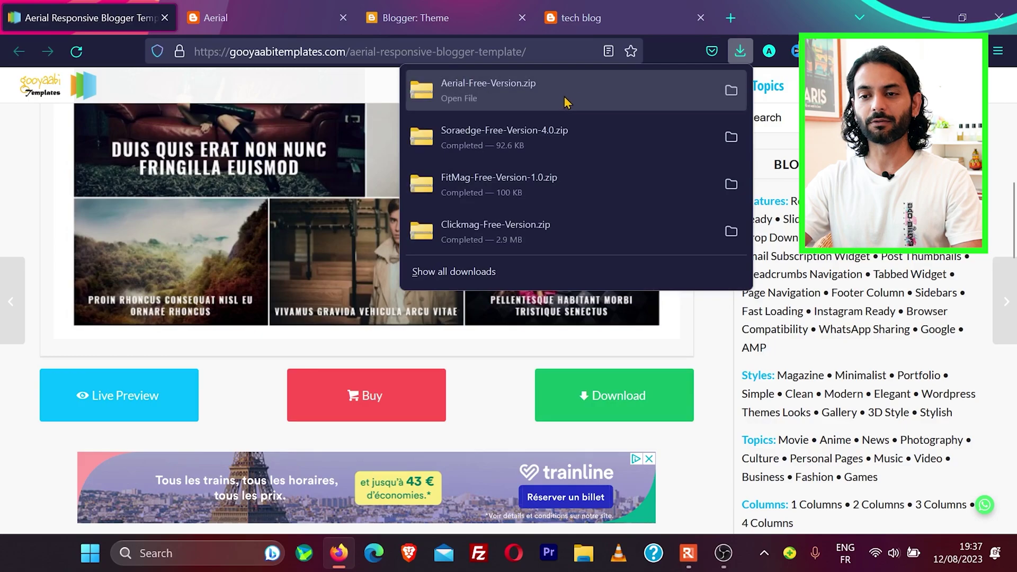
left_click(738, 93)
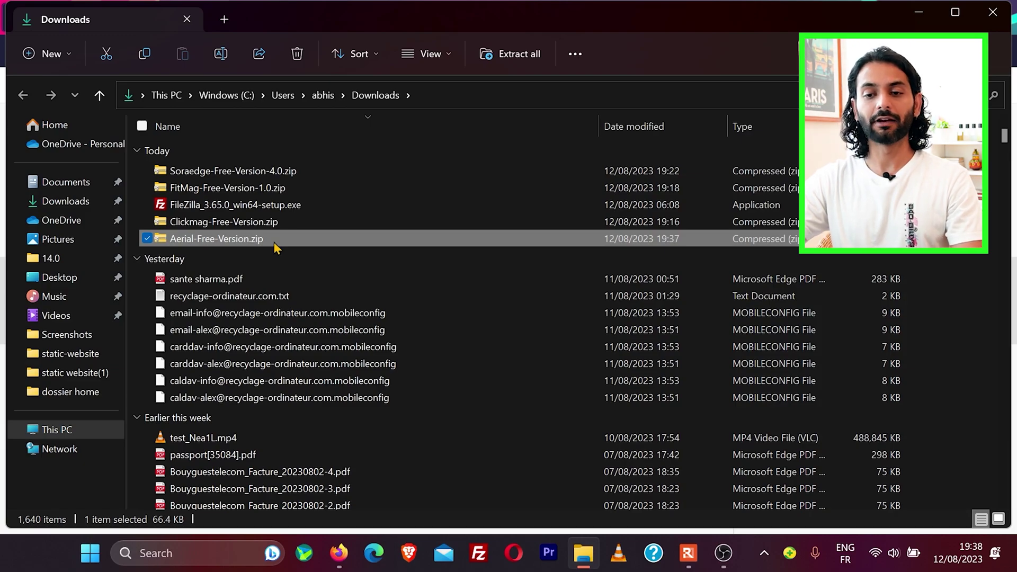
Extract Aerial-Free-Version.zip into its suggested Aerial-Free-Version folder.
right_click(277, 248)
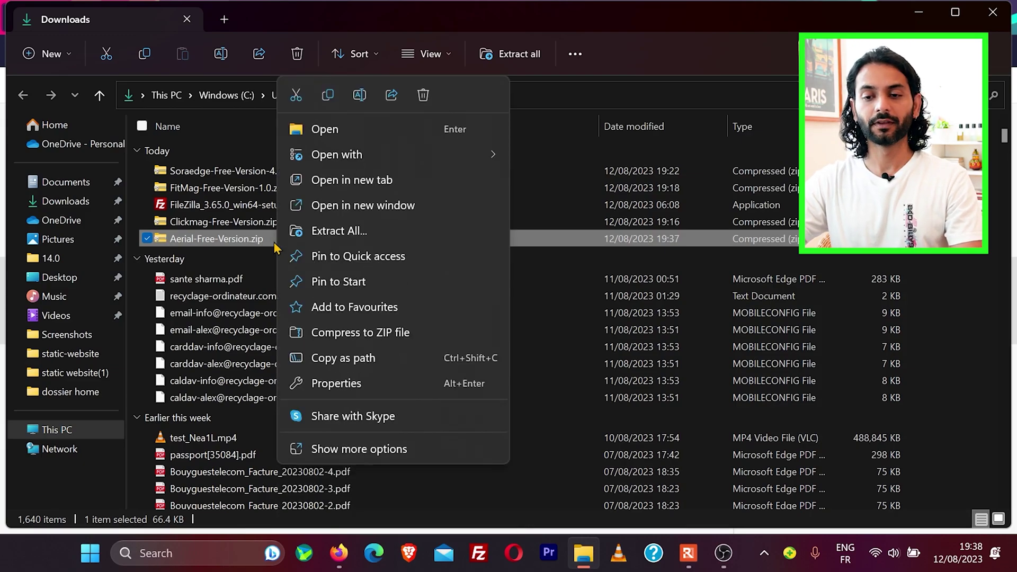
left_click(354, 231)
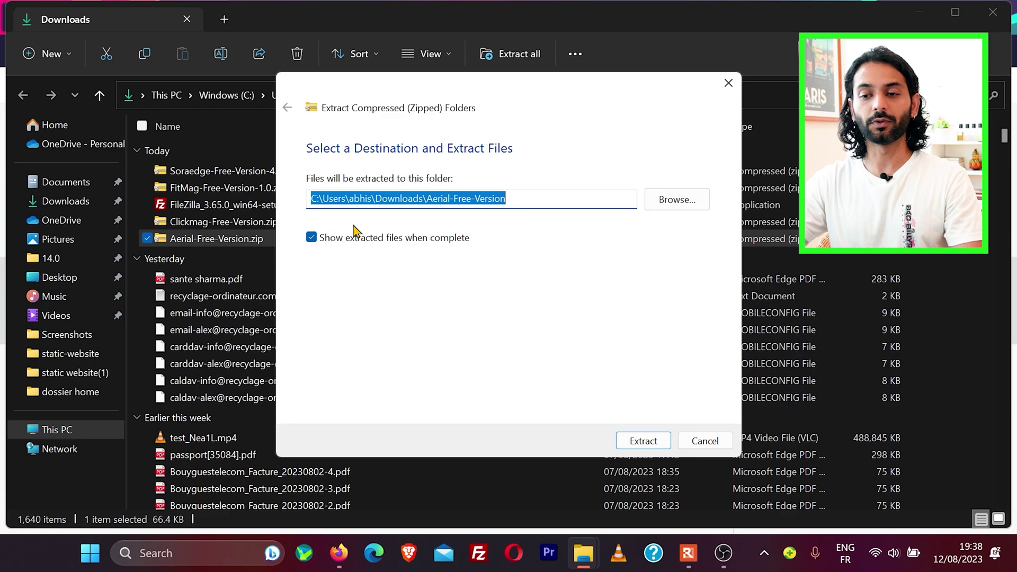
key("Return")
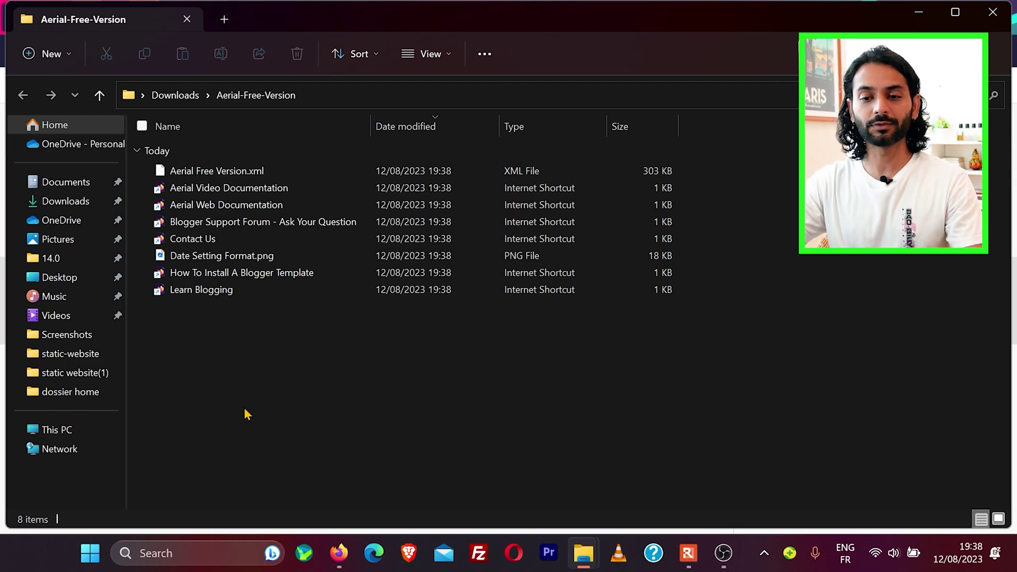
Check Aerial Free Version.xml and the documentation shortcuts, then return to Firefox.
left_click(202, 175)
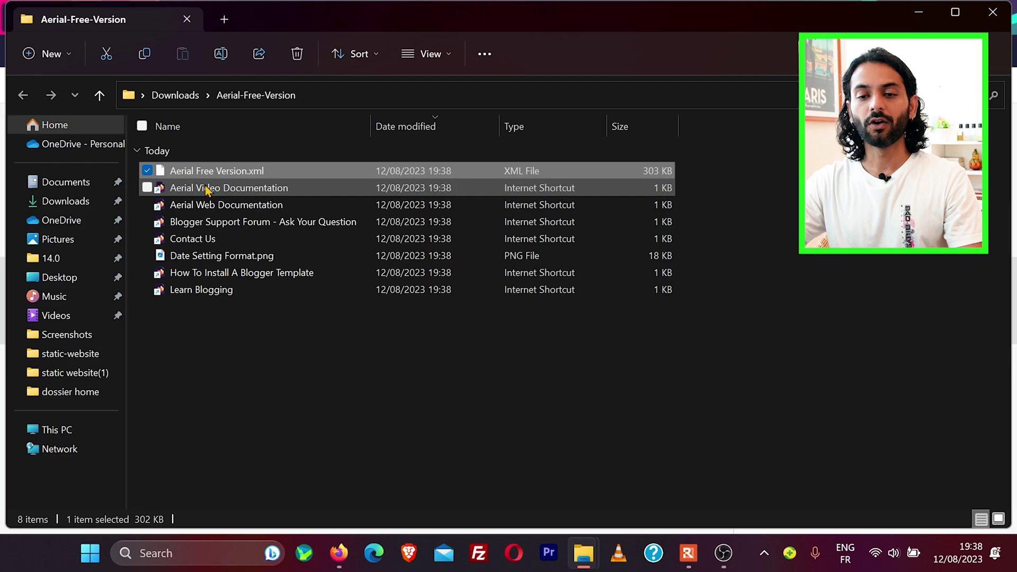
left_click(206, 190)
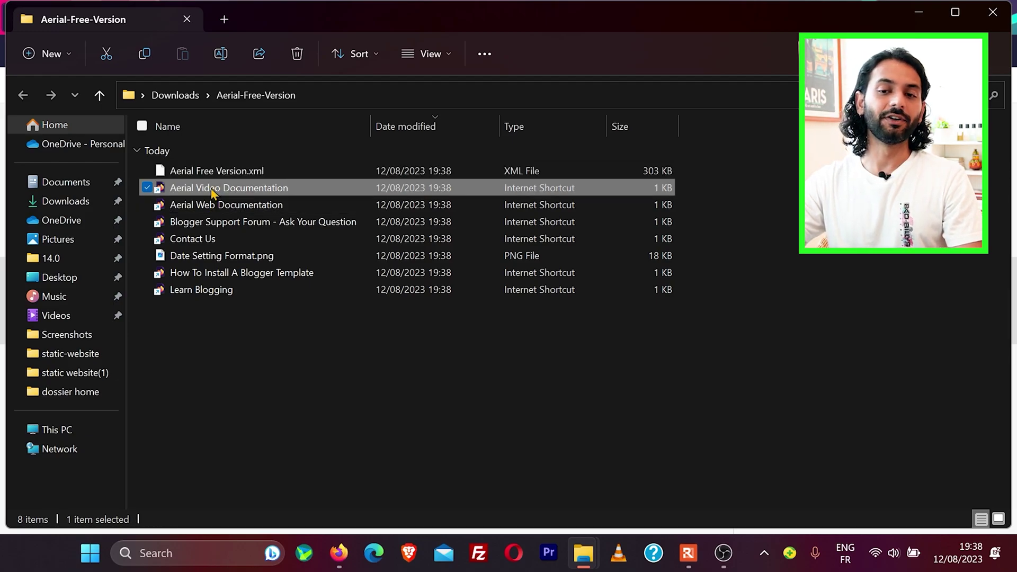
left_click(207, 205)
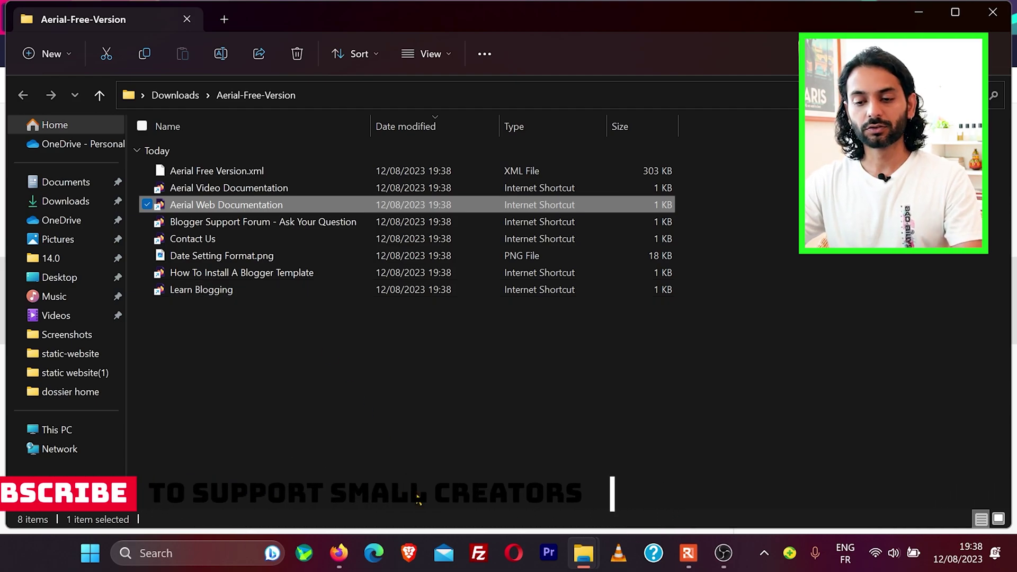
left_click(343, 559)
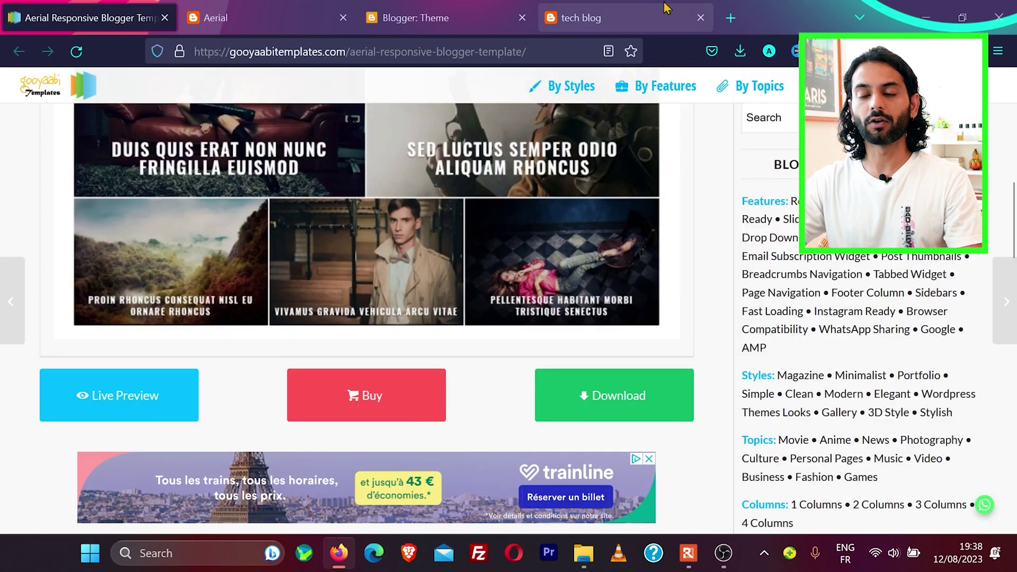
Back up the Notable Antique theme, downloading theme-4691940928619276038.xml from the Theme page.
left_click(424, 18)
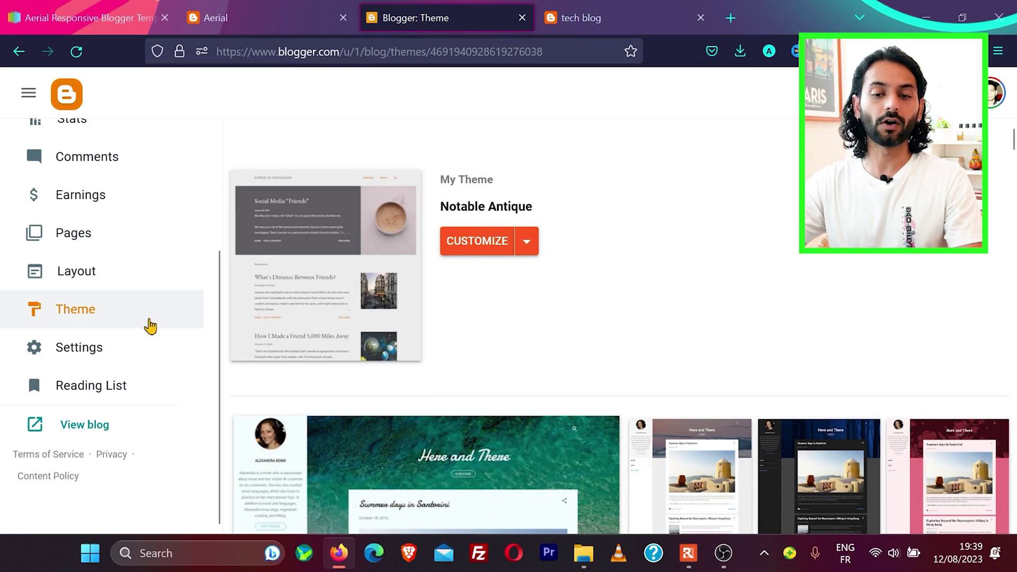
left_click(86, 313)
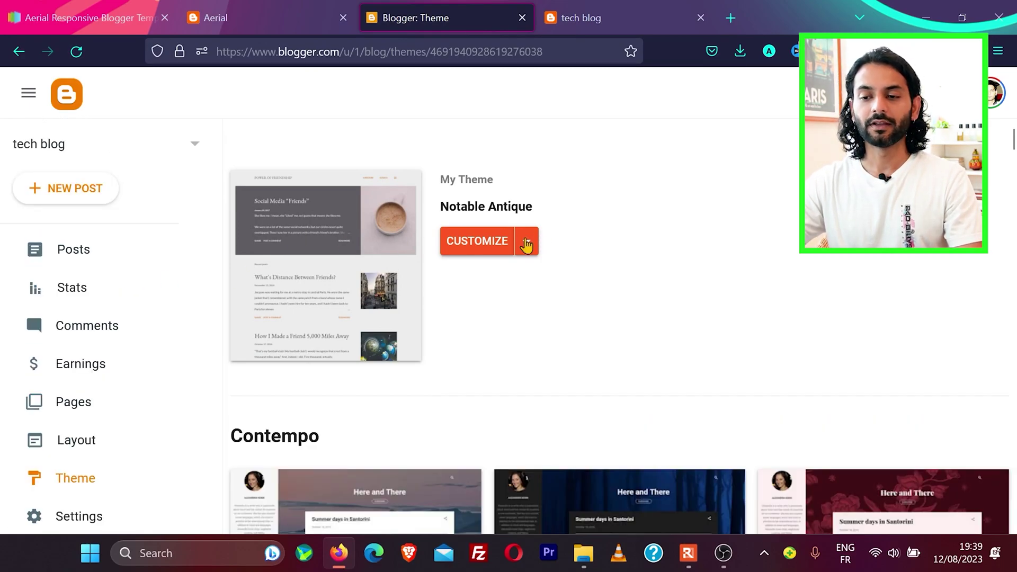
left_click(526, 242)
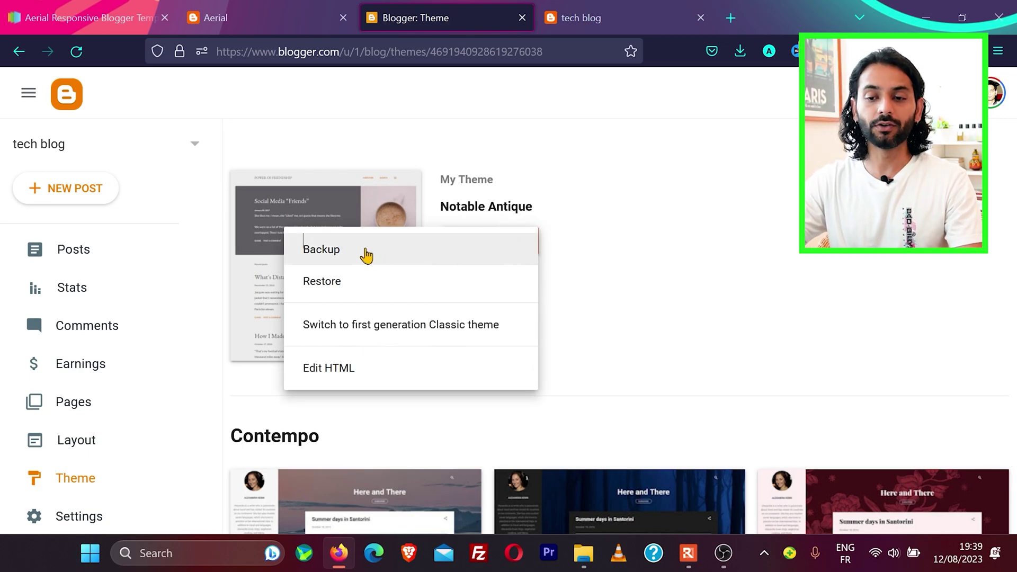
left_click(397, 257)
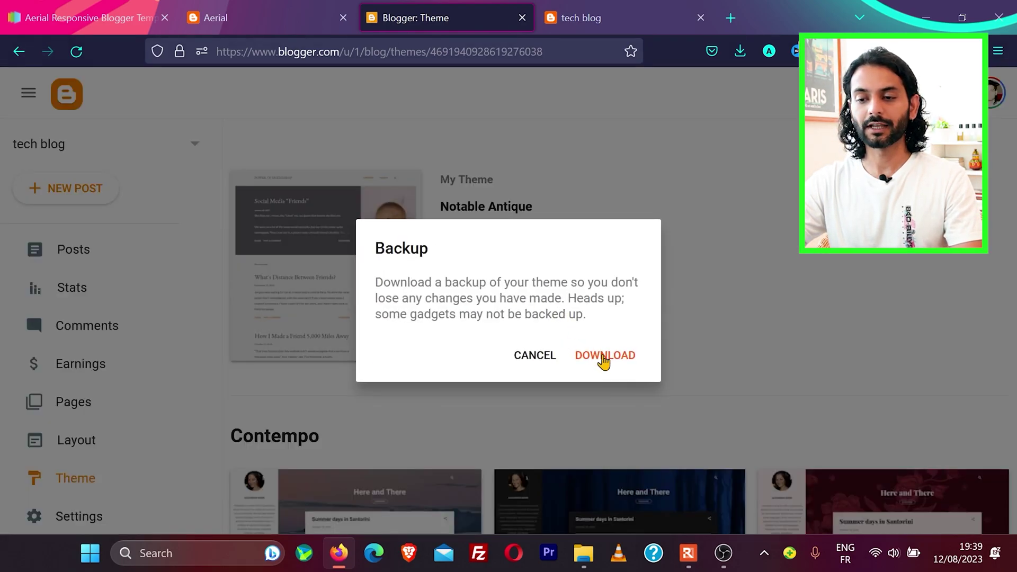
left_click(604, 356)
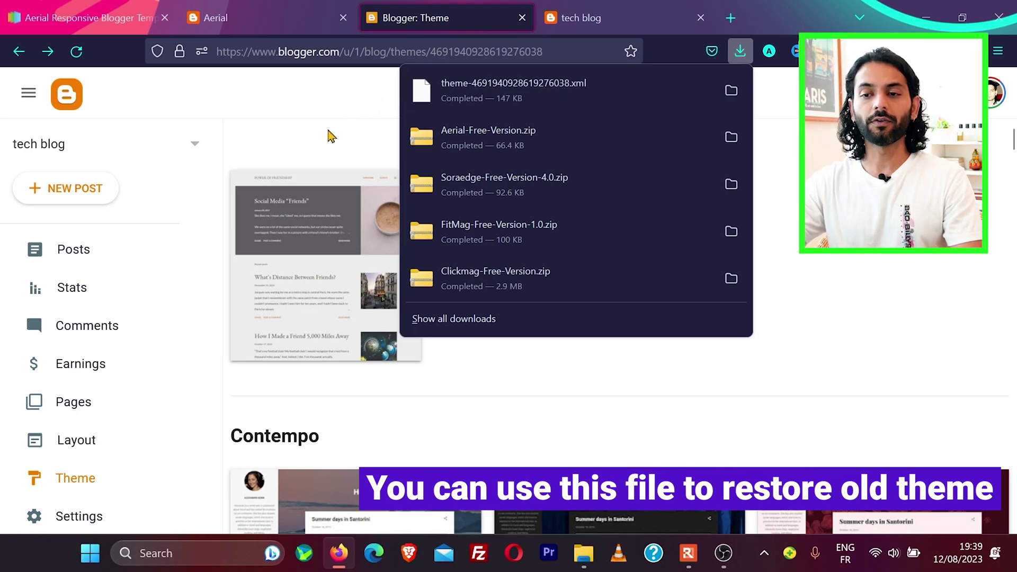
left_click(330, 136)
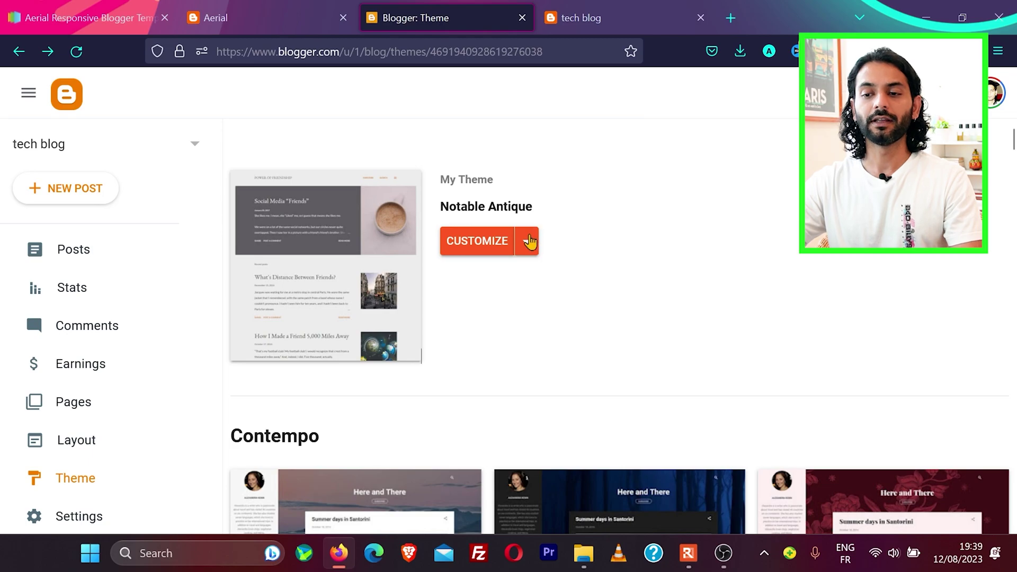
Restore the theme by uploading Aerial Free Version.xml from the Aerial-Free-Version folder.
left_click(530, 242)
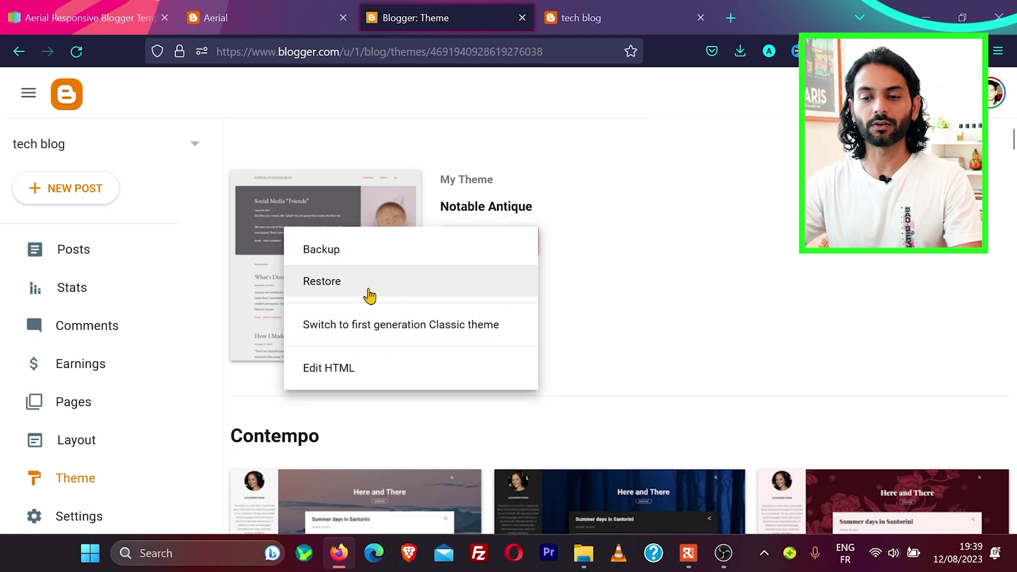
left_click(369, 294)
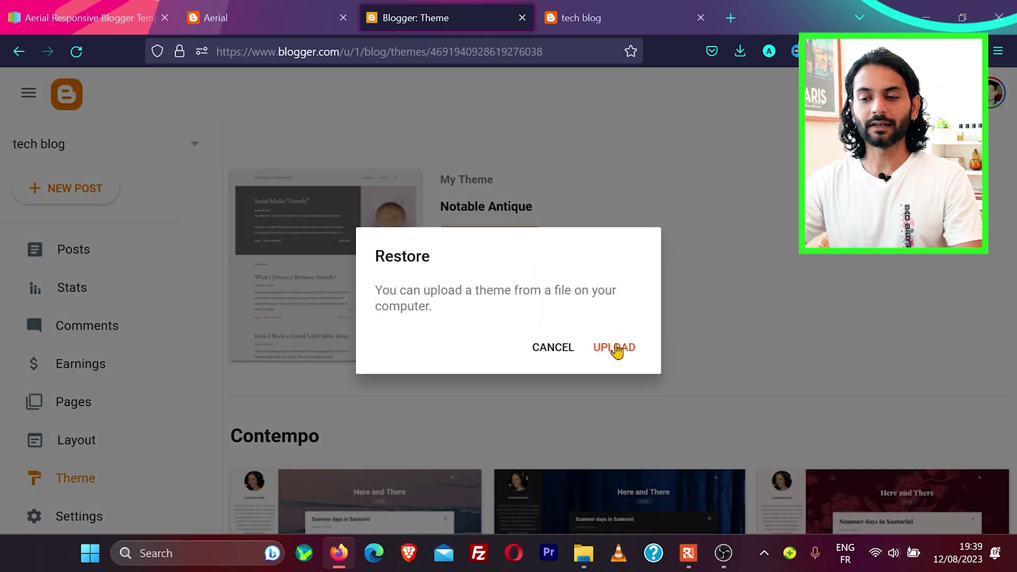
left_click(616, 348)
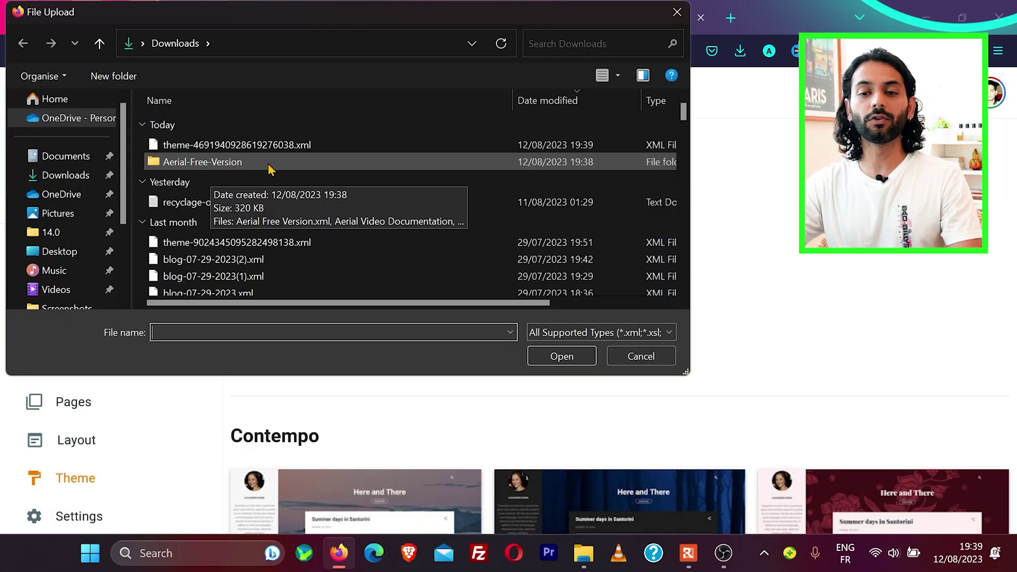
double_click(233, 162)
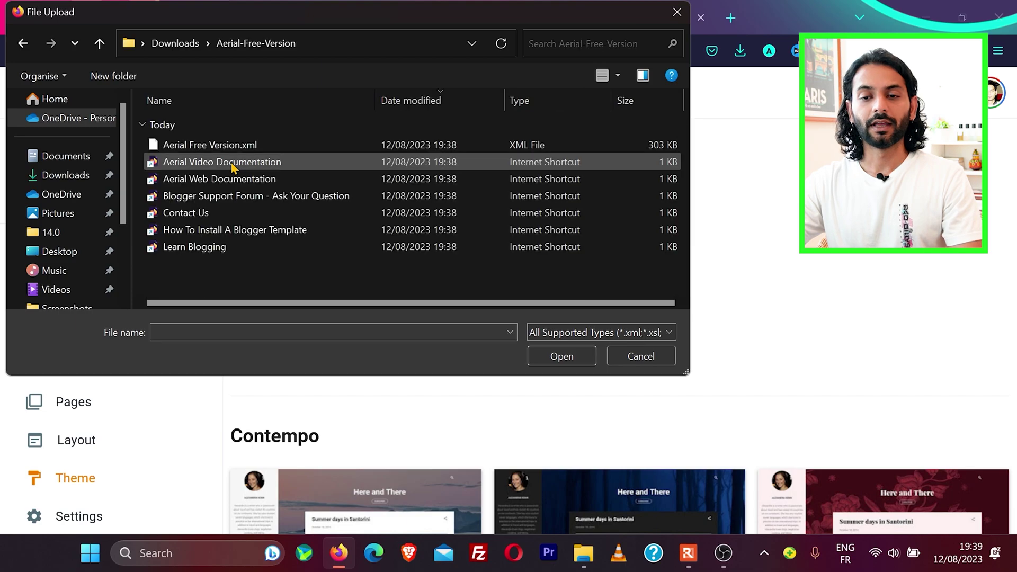
left_click(231, 150)
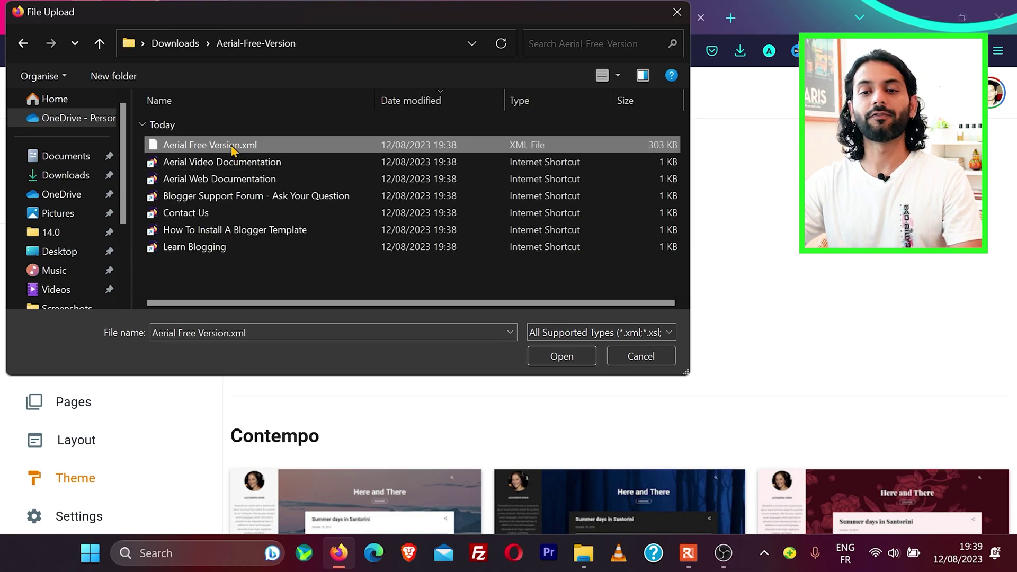
left_click(566, 361)
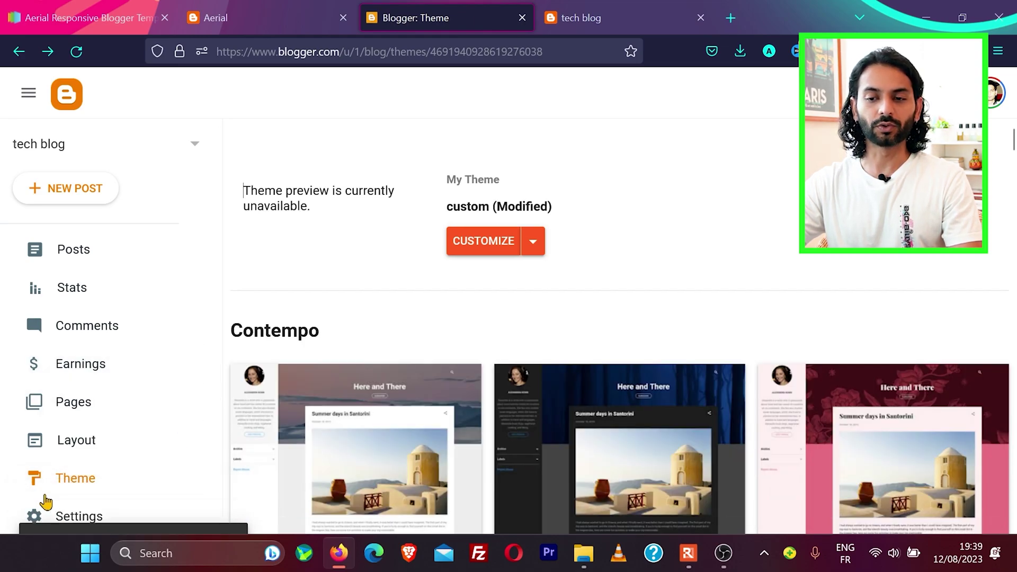
Select the blog's address and load letscreateyourwebsite.blogspot.com in a new tab.
triple_click(347, 217)
left_click(349, 218)
left_click_drag(350, 218, 316, 210)
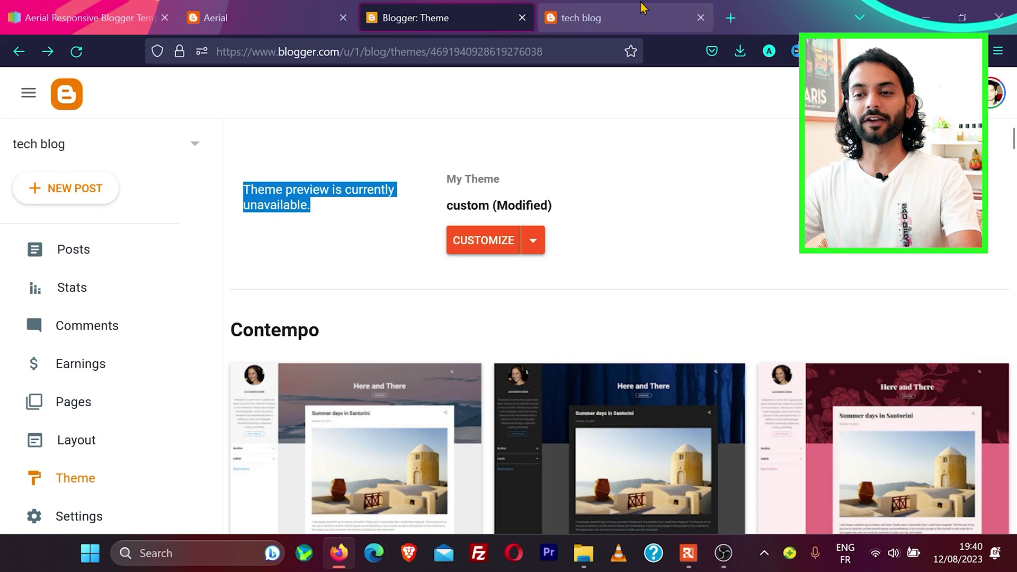
left_click(574, 15)
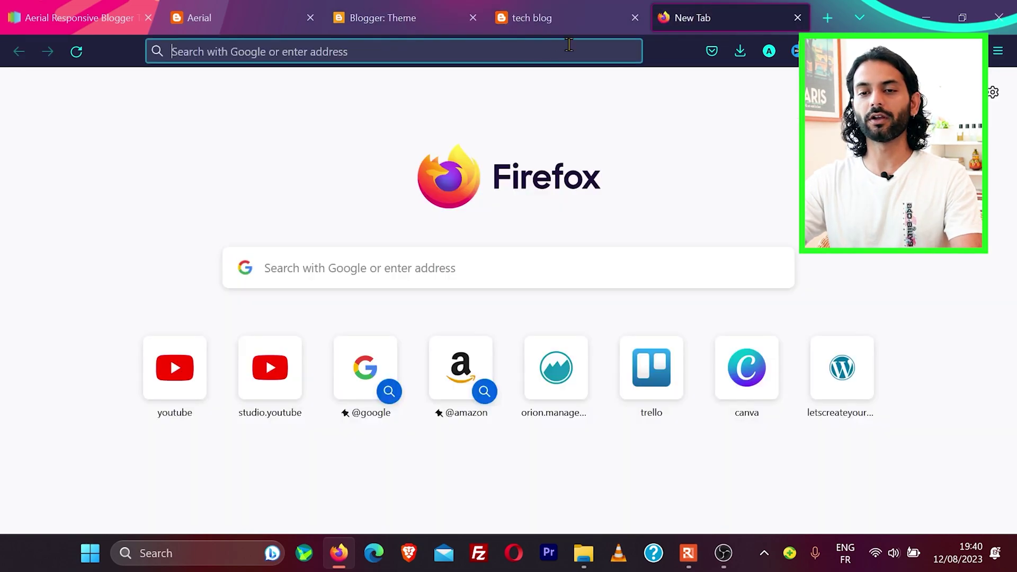
type("https://letscreateyourwebsite.blogspot.com/")
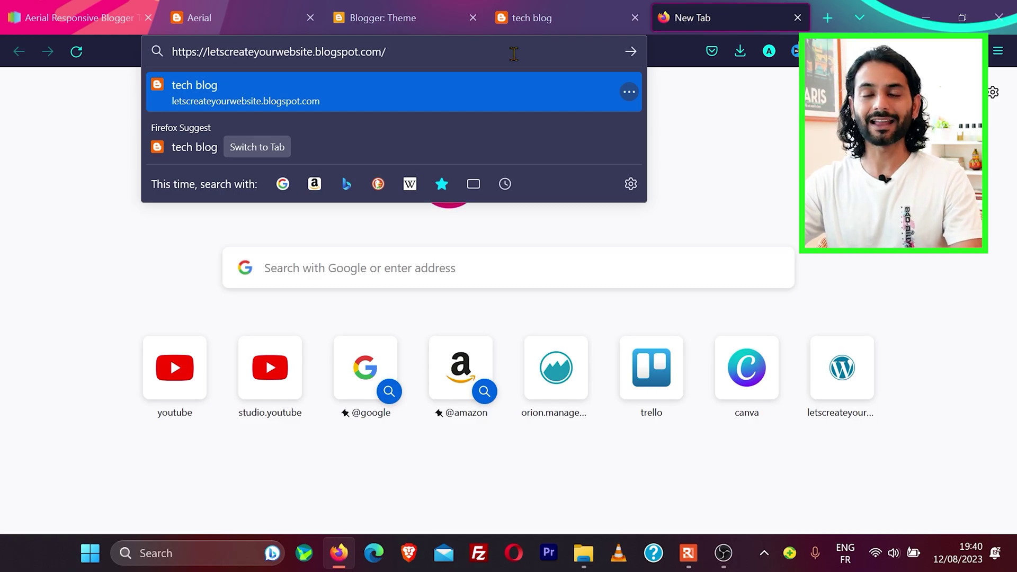
key("Return")
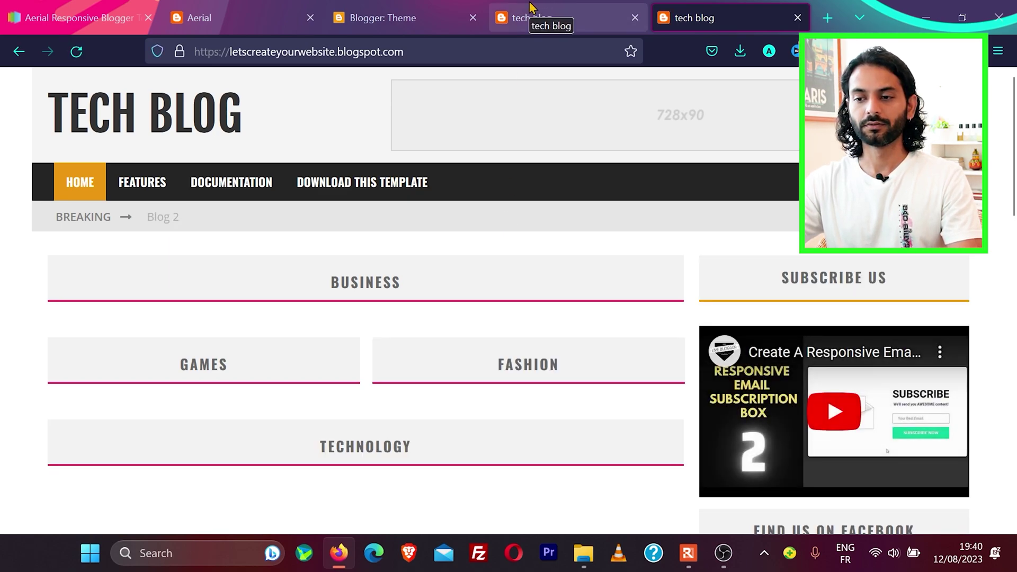
scroll(539, 381, "down", 5)
scroll(539, 381, "down", 10)
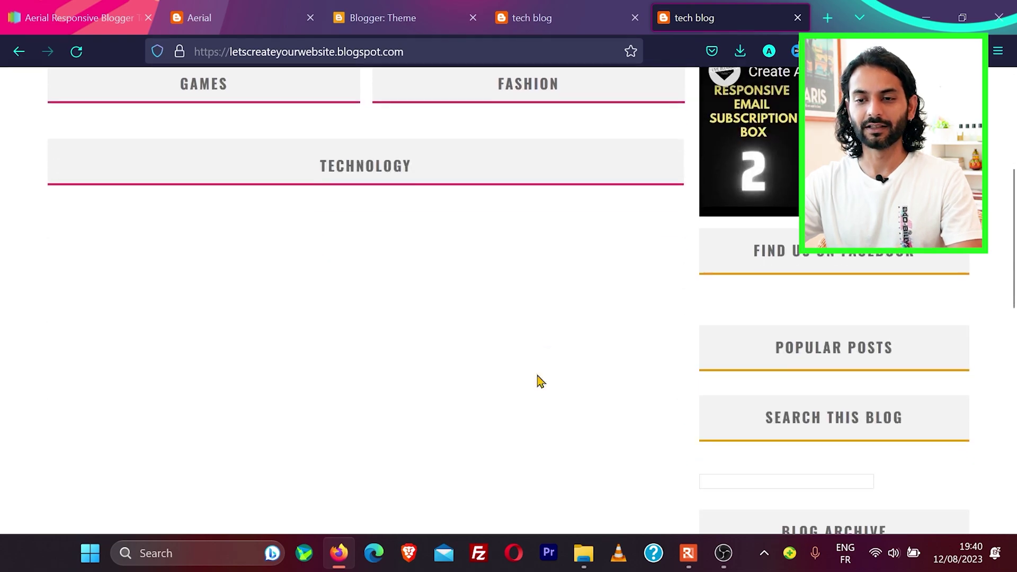
scroll(539, 381, "up", 10)
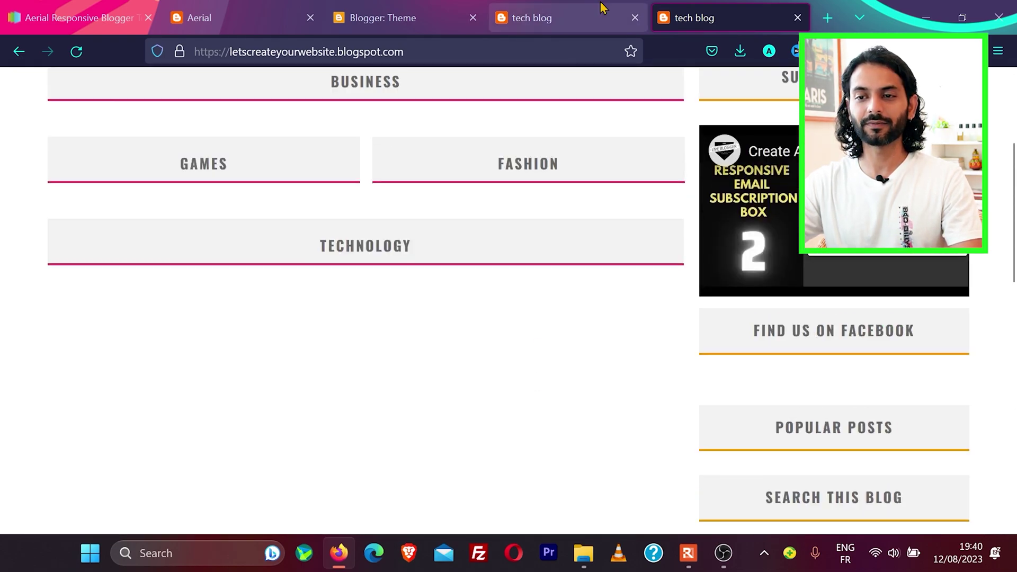
left_click(557, 7)
scroll(488, 400, "down", 5)
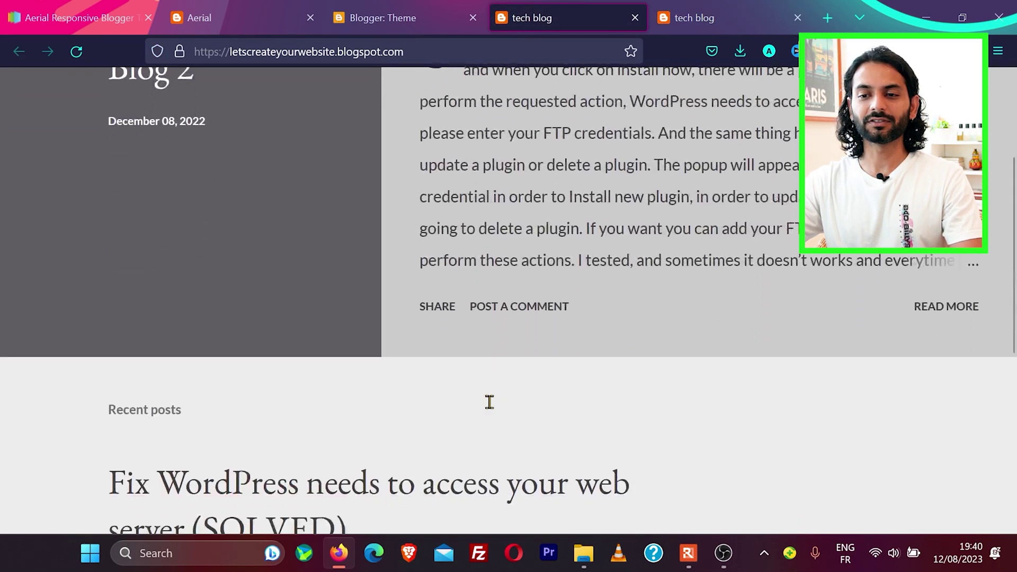
scroll(491, 409, "down", 5)
scroll(491, 411, "up", 3)
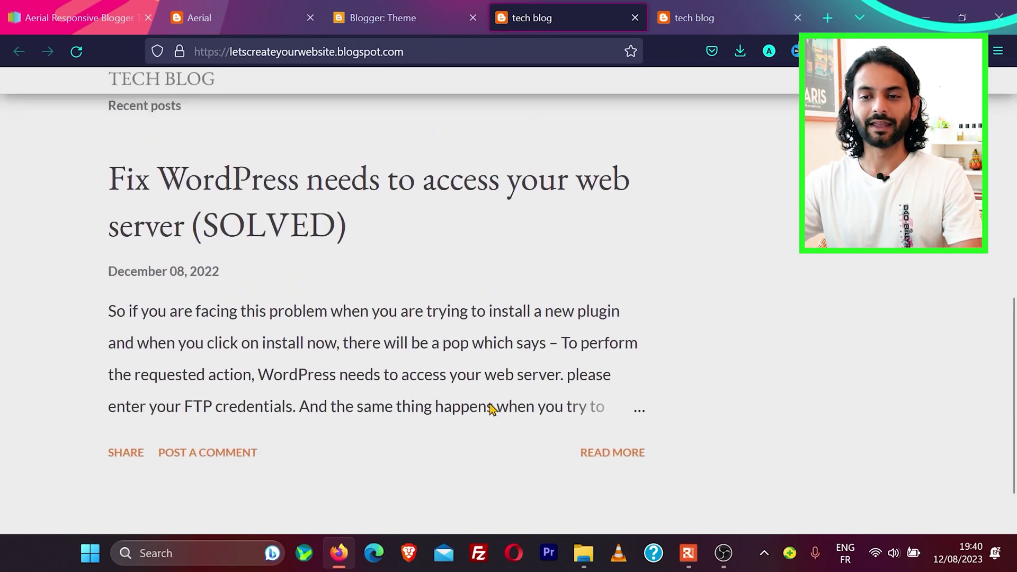
left_click(714, 7)
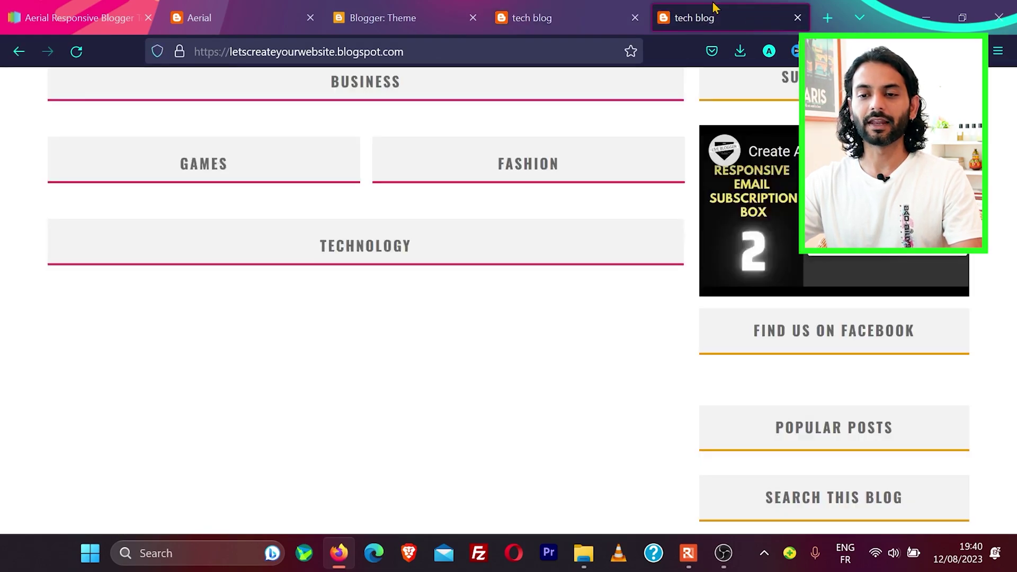
scroll(560, 187, "up", 4)
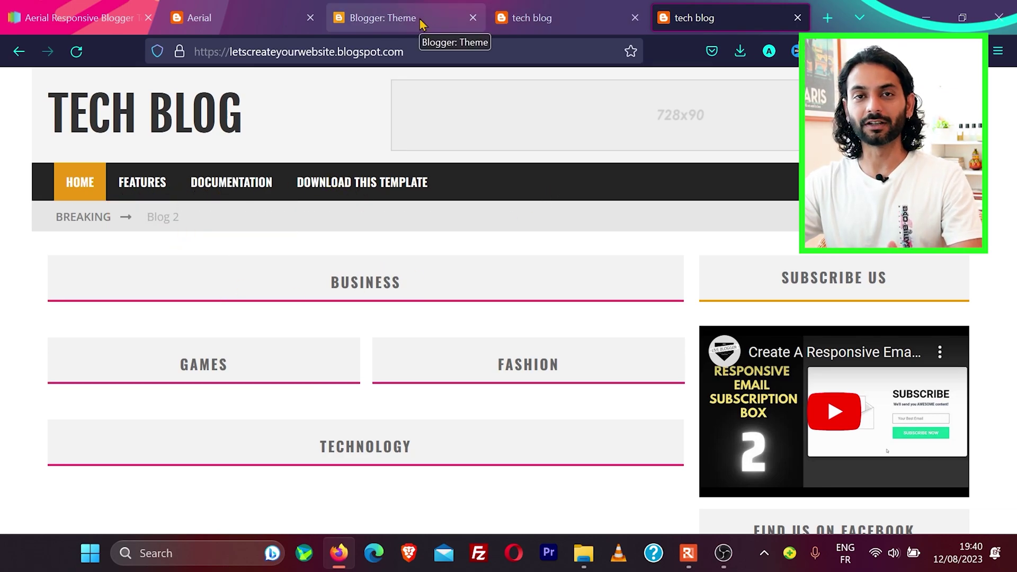
Return to the Aerial demo blog tab to compare its Games and Fashion posts.
left_click(212, 8)
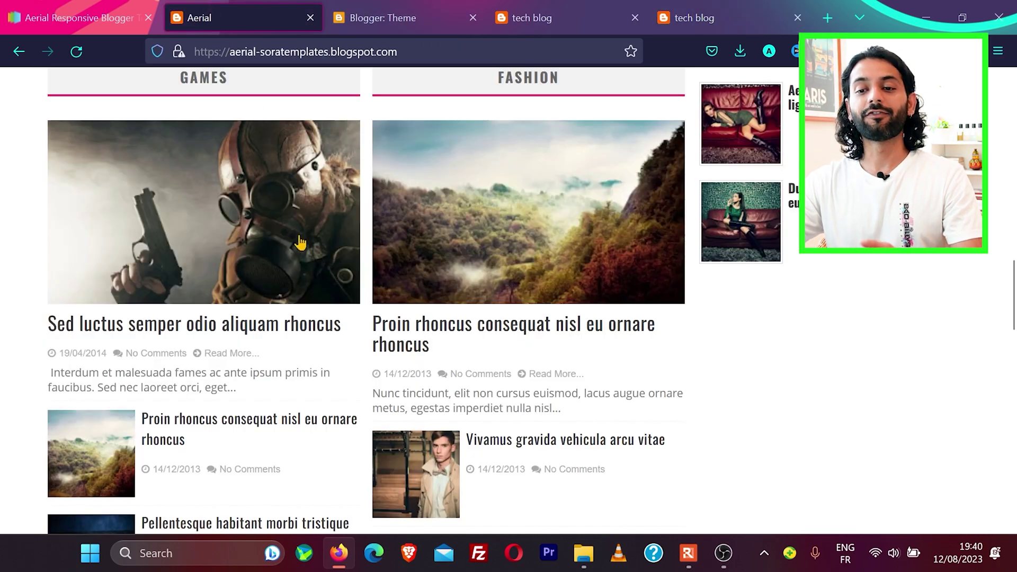
scroll(364, 358, "up", 4)
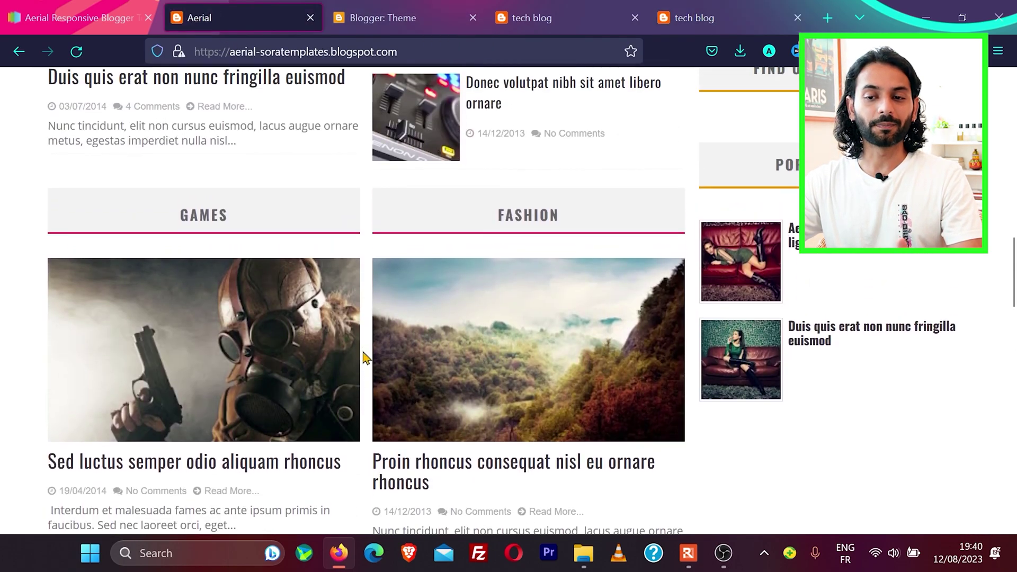